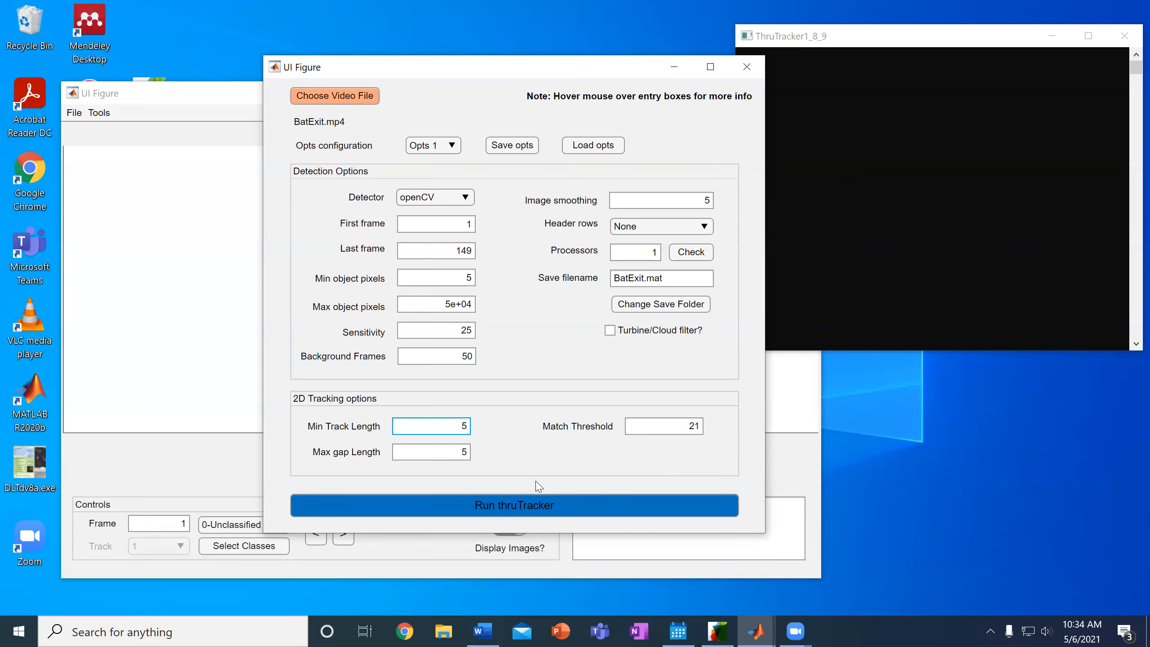
Start processing BatExit.mp4 with frames 1–149, sensitivity 25, saving to BatExit.mat
click(533, 505)
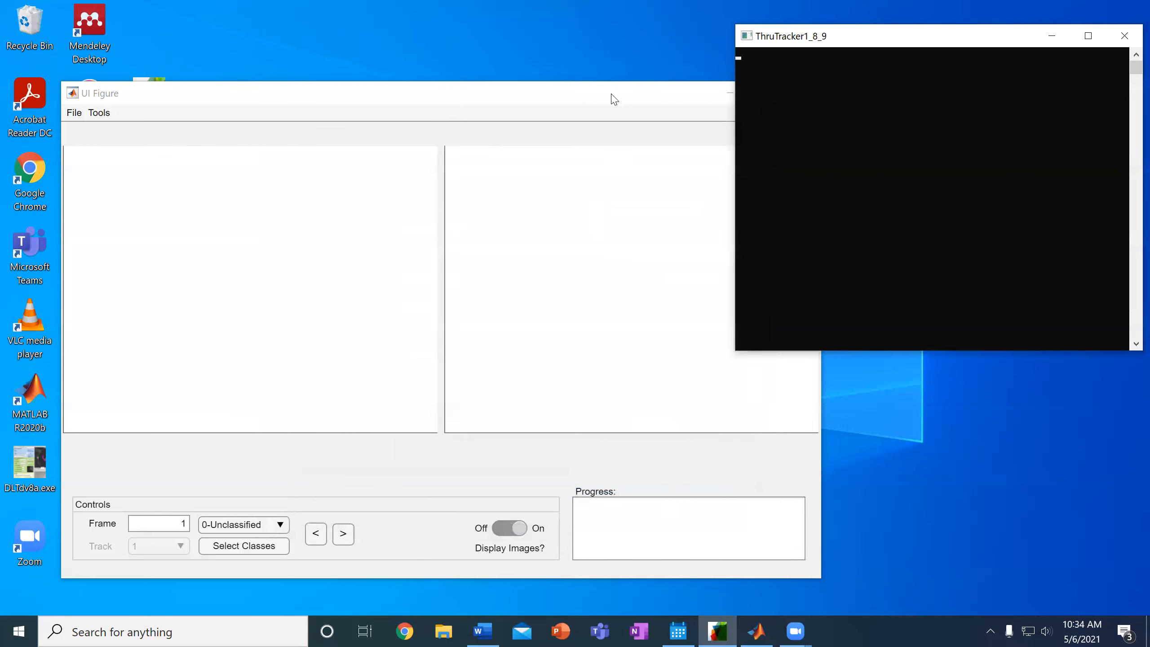
Check the processing results, confirming 17406 detections in the Progress box and the console log
click(593, 95)
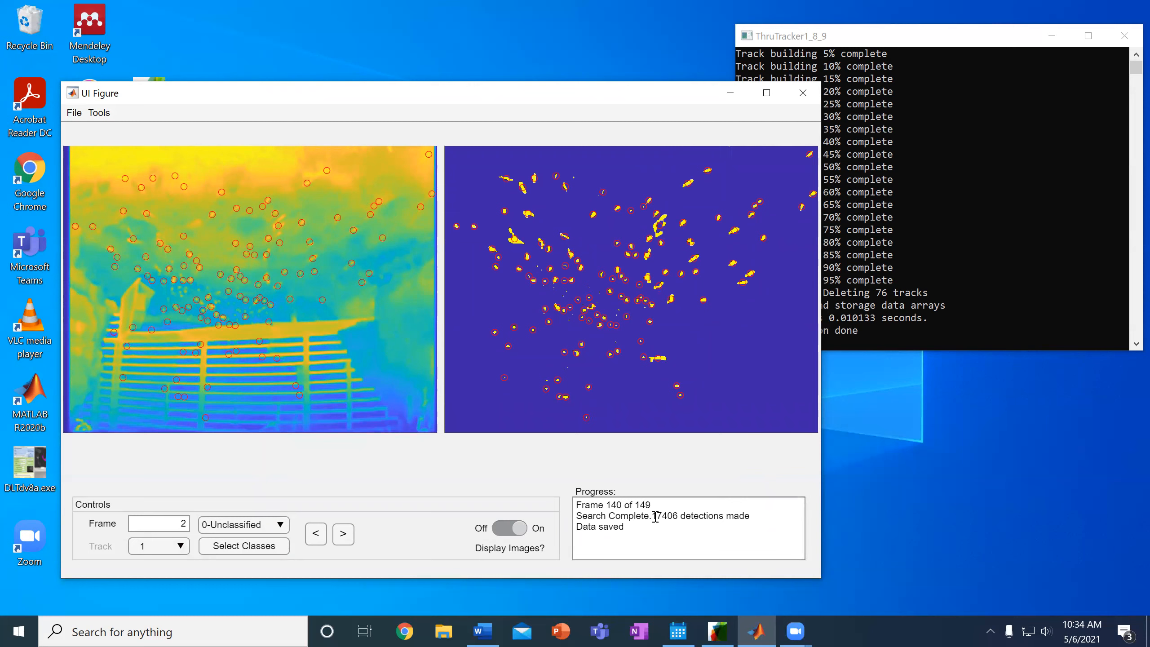
drag(653, 519, 679, 519)
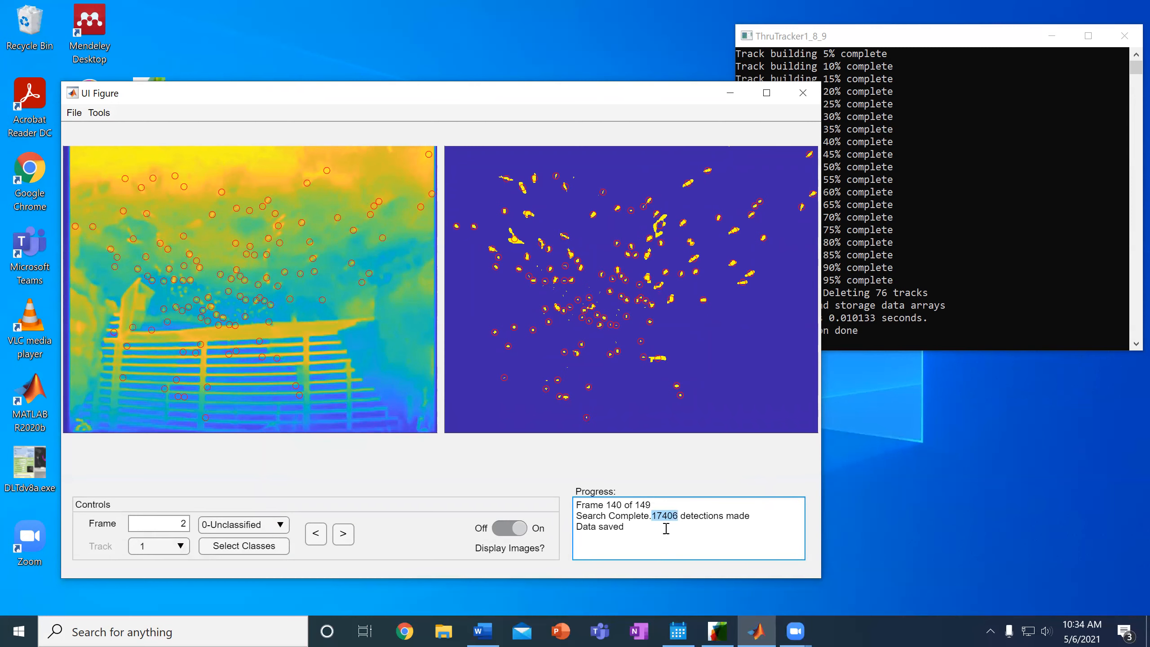
click(949, 45)
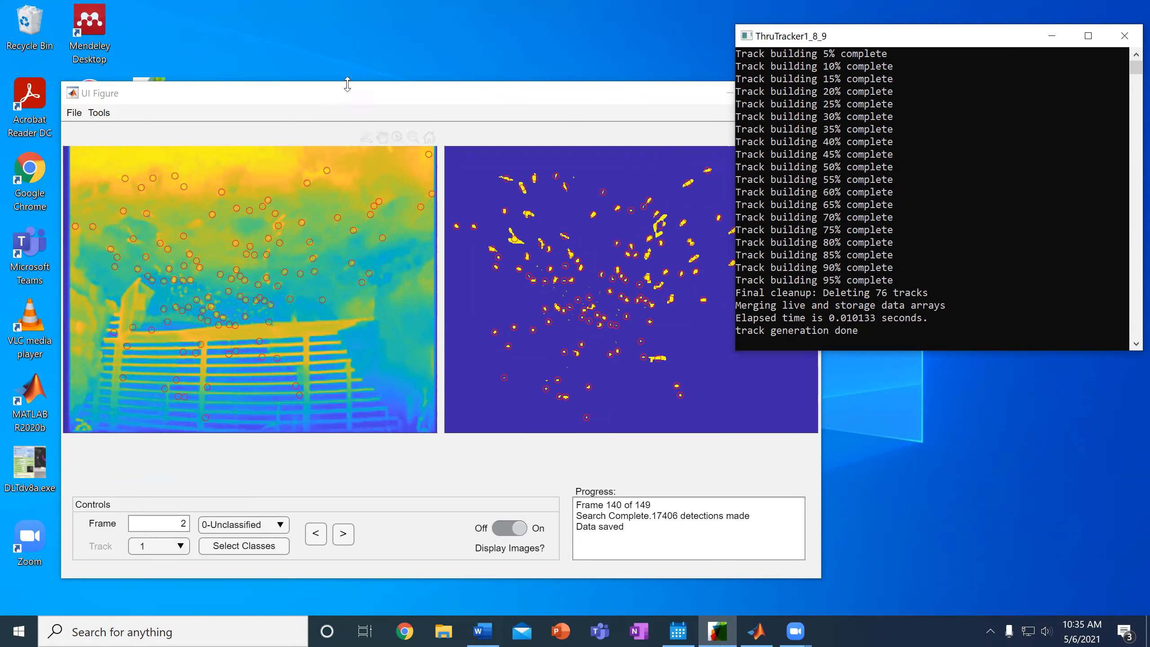
drag(351, 100, 358, 89)
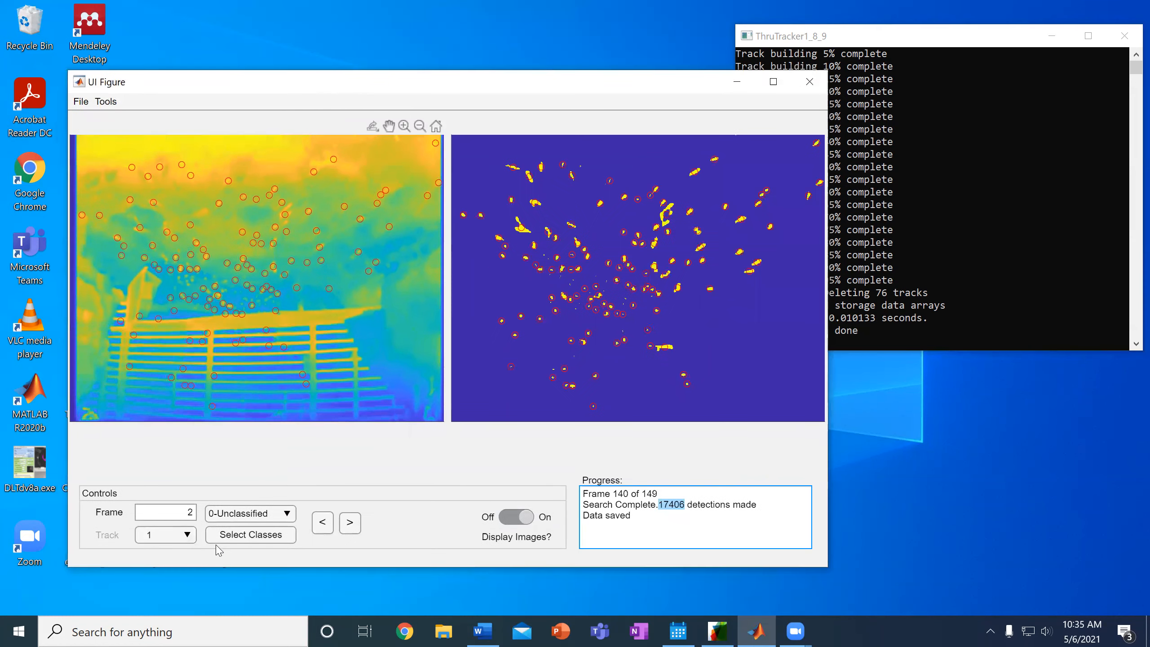
click(187, 535)
Select track 1008 from the Track list, jumping the display to frame 140
drag(202, 149, 225, 523)
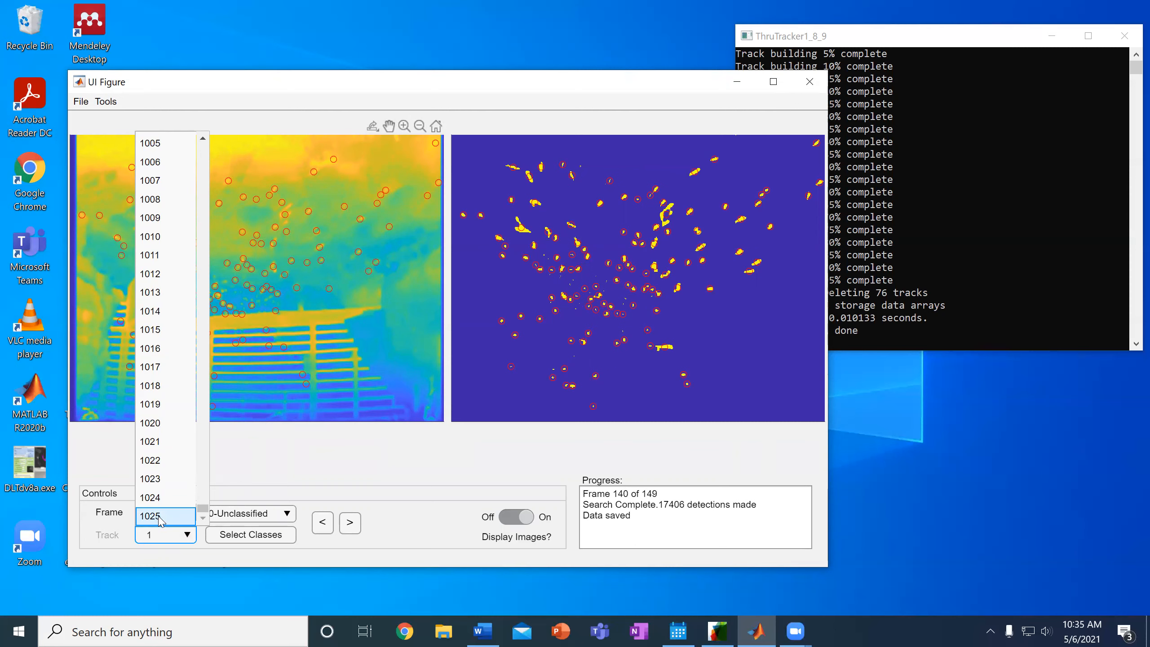
click(255, 447)
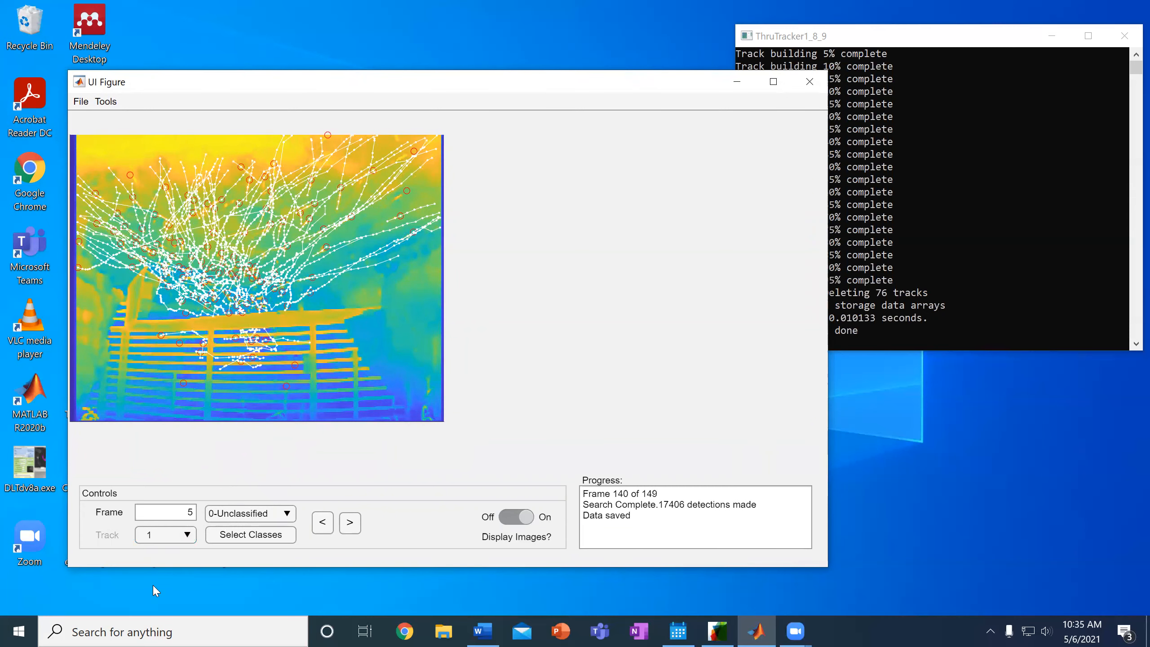
click(188, 539)
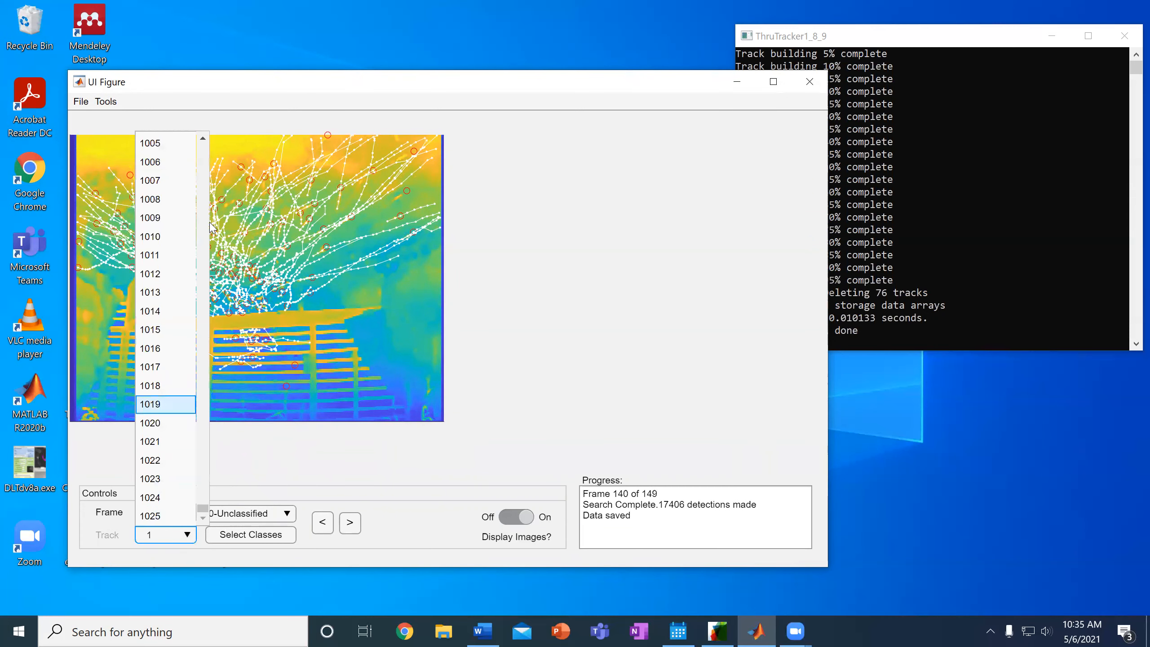
click(171, 199)
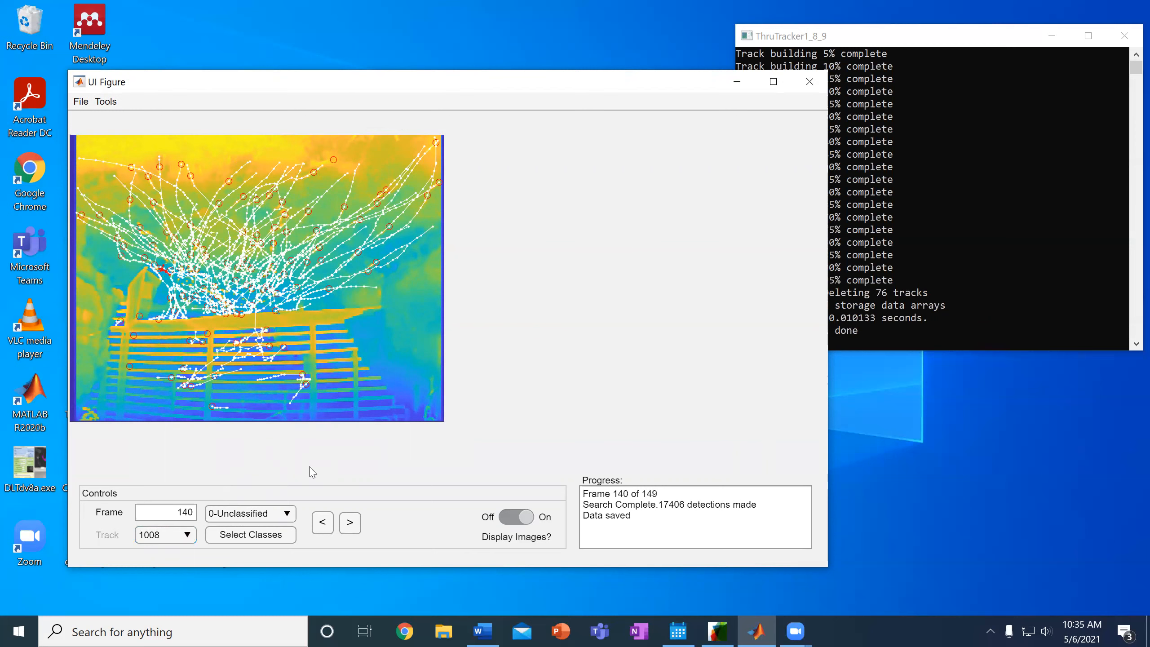
click(275, 516)
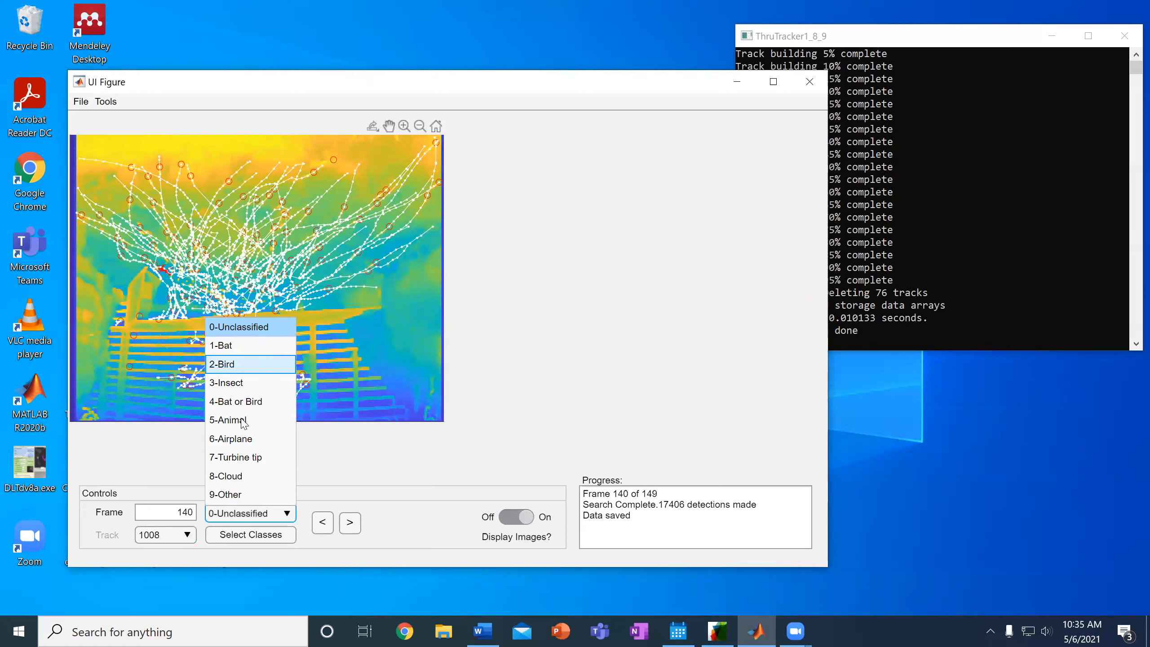
Close the class and Track lists unchanged, keeping track 1008 as 0-Unclassified
click(353, 463)
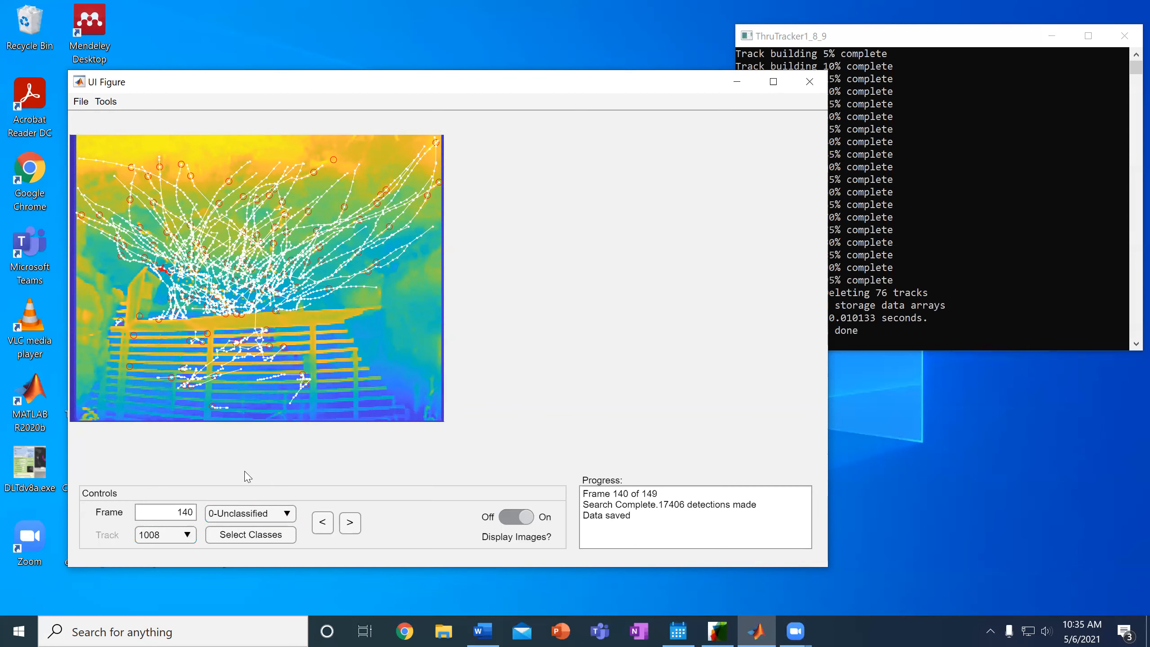
click(172, 536)
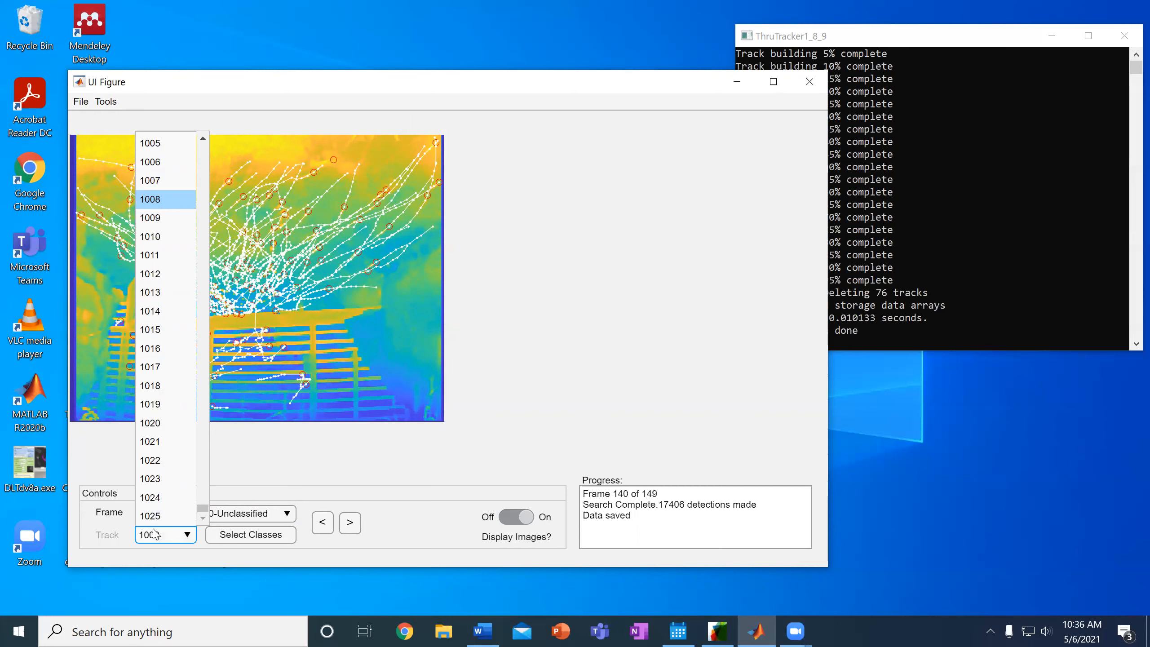
click(273, 473)
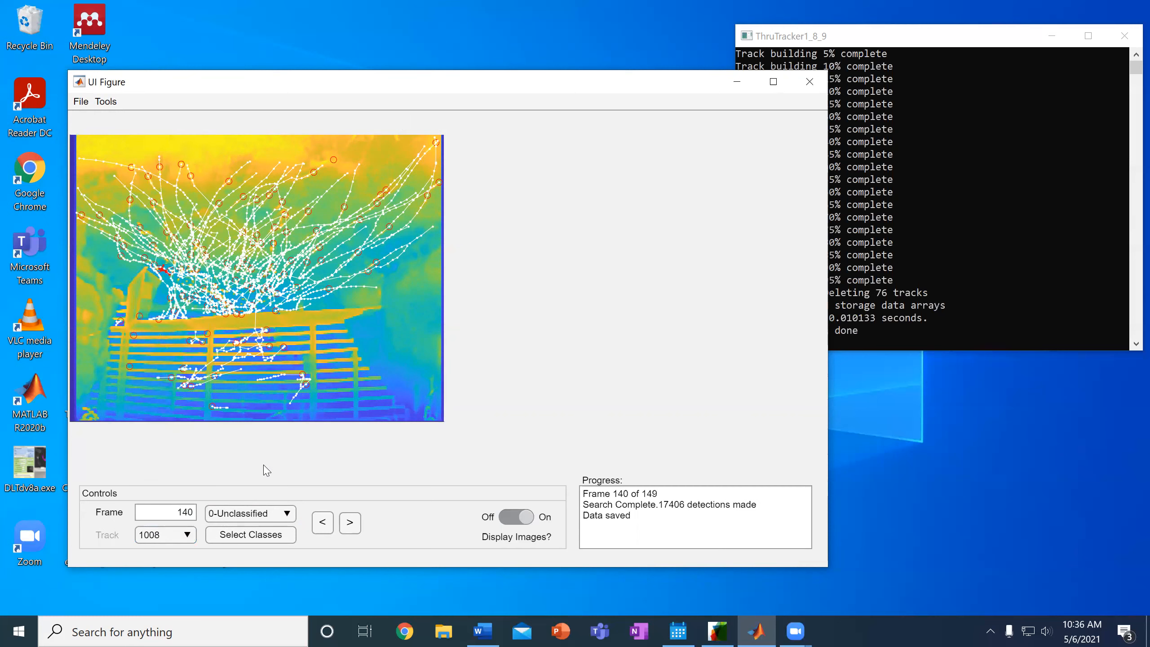
click(109, 103)
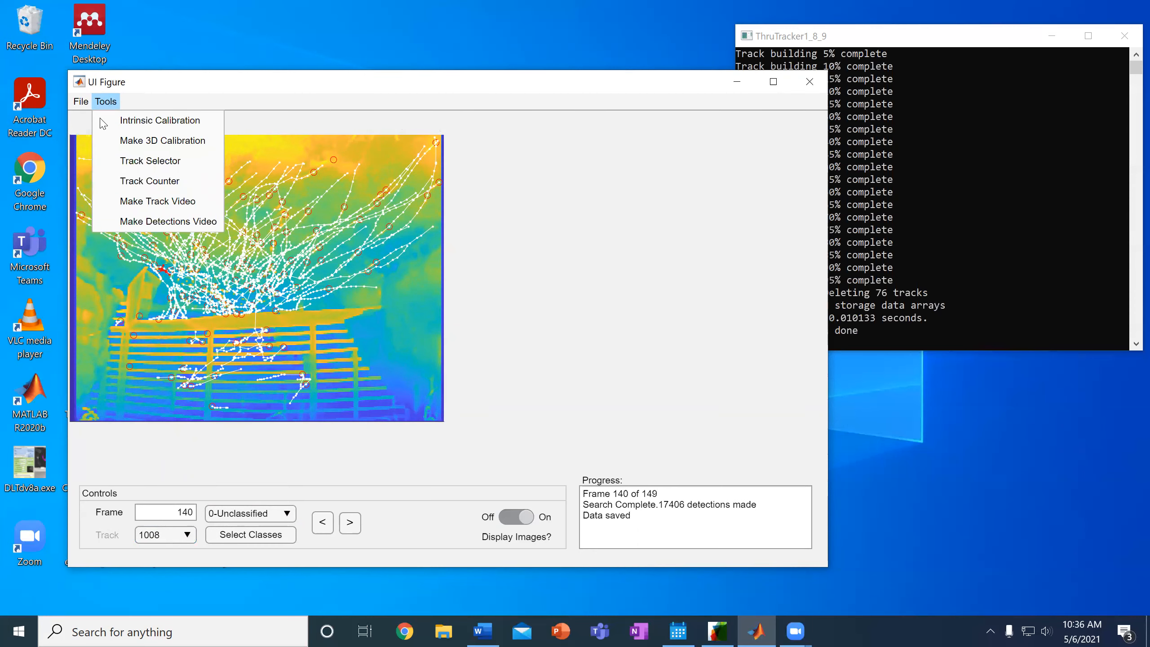
Classify the tracks in the lower image as Other using the Track Selector, then close it
click(168, 164)
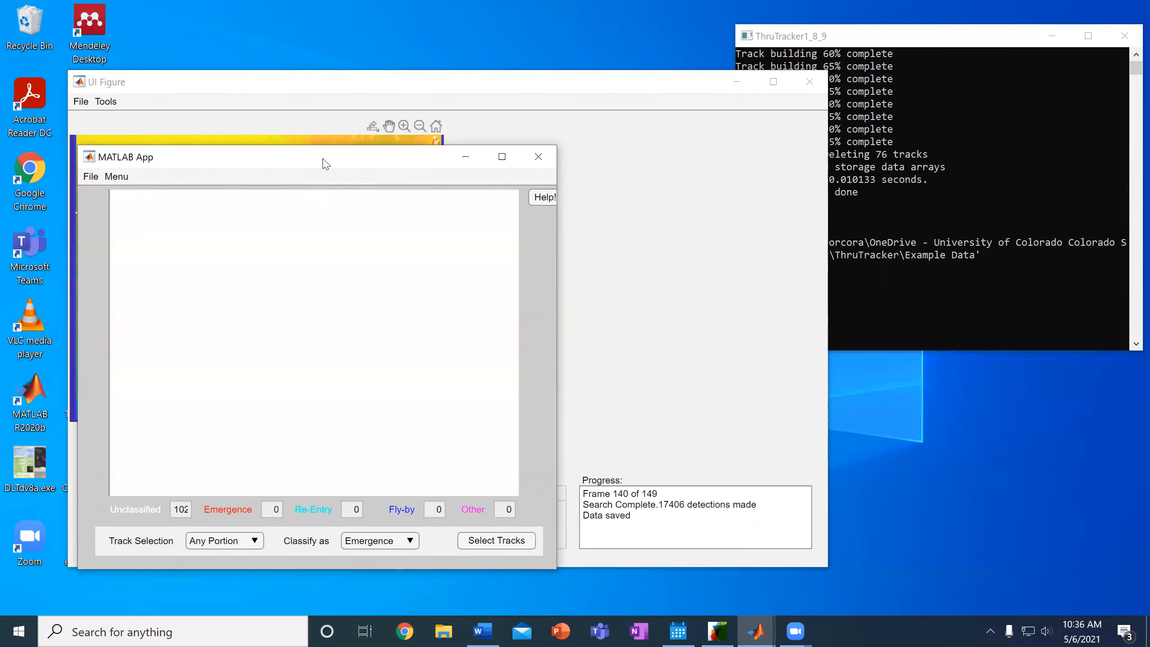
drag(346, 163, 581, 106)
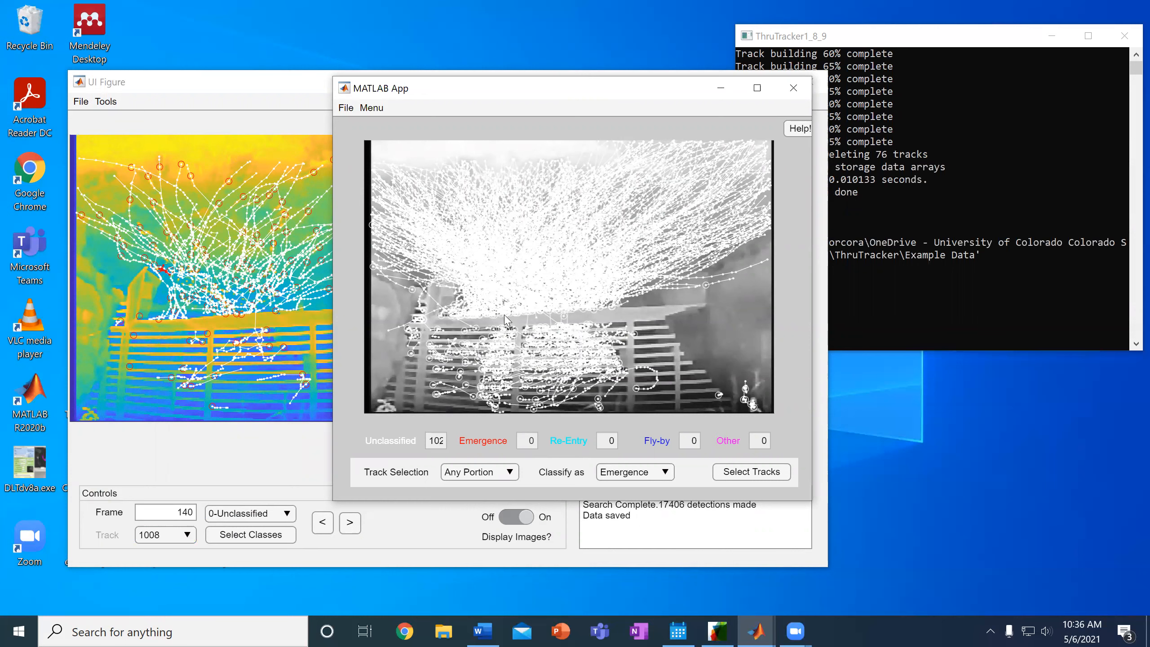
mouse_move(654, 322)
click(653, 478)
click(631, 456)
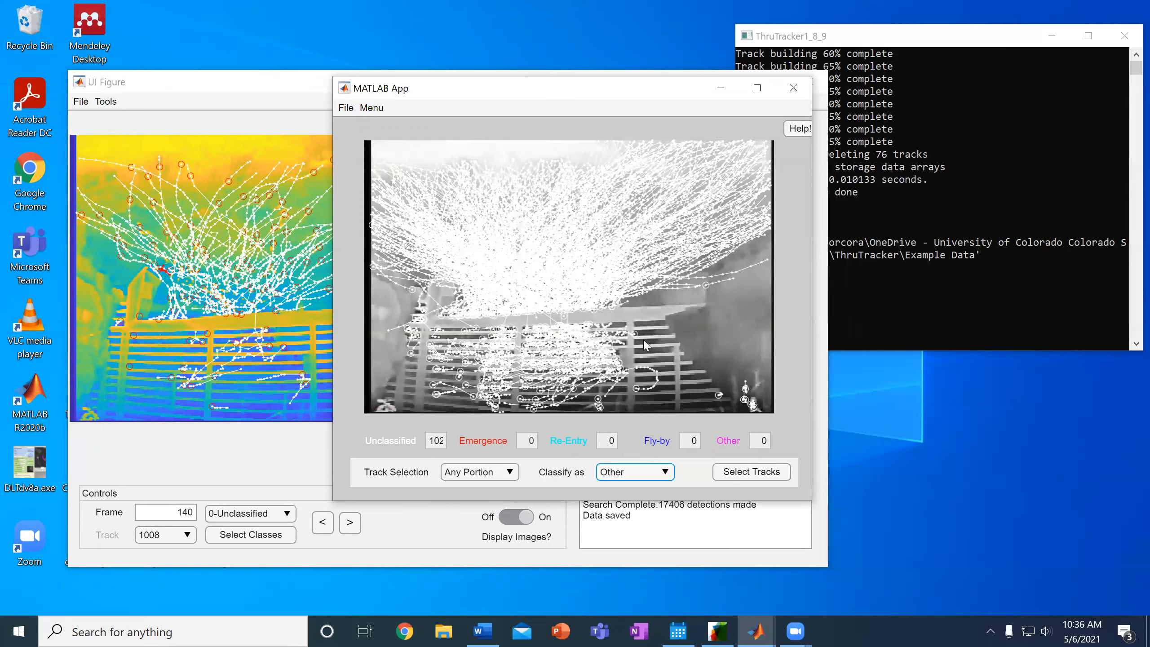
click(761, 474)
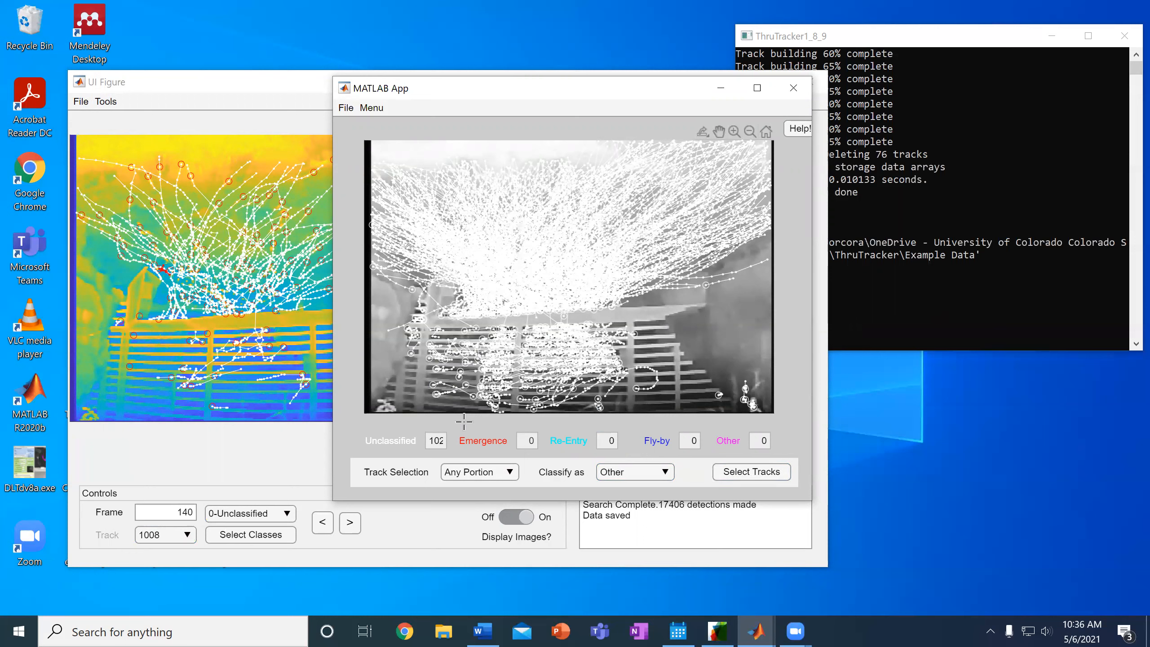
drag(668, 311, 406, 409)
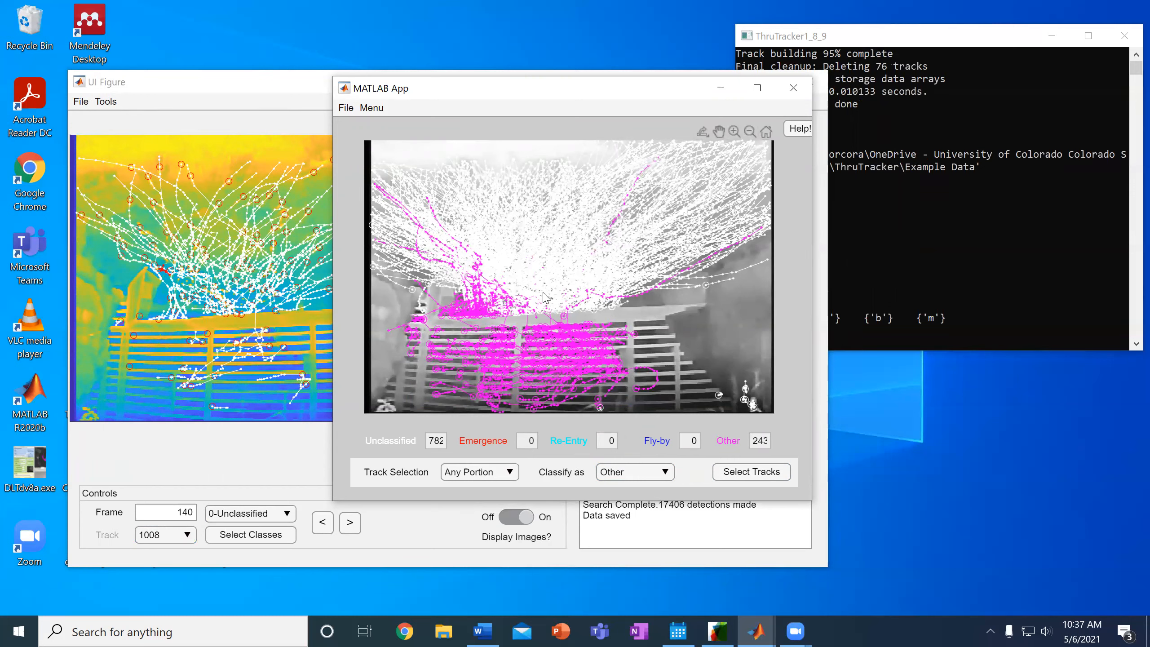
click(793, 88)
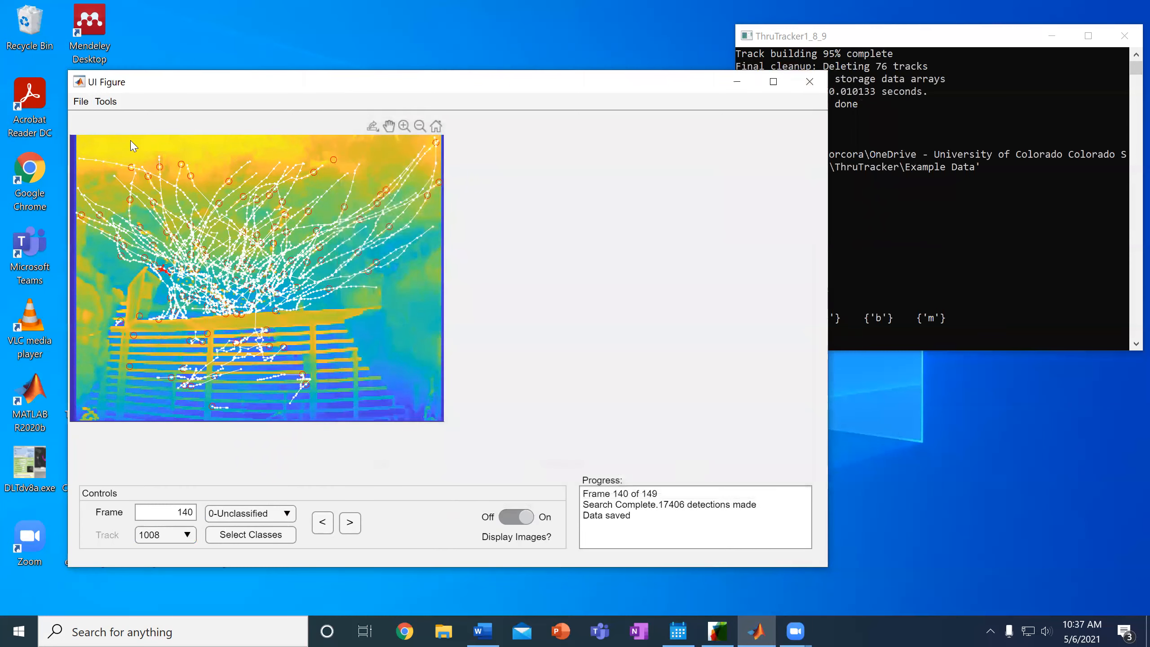
click(109, 101)
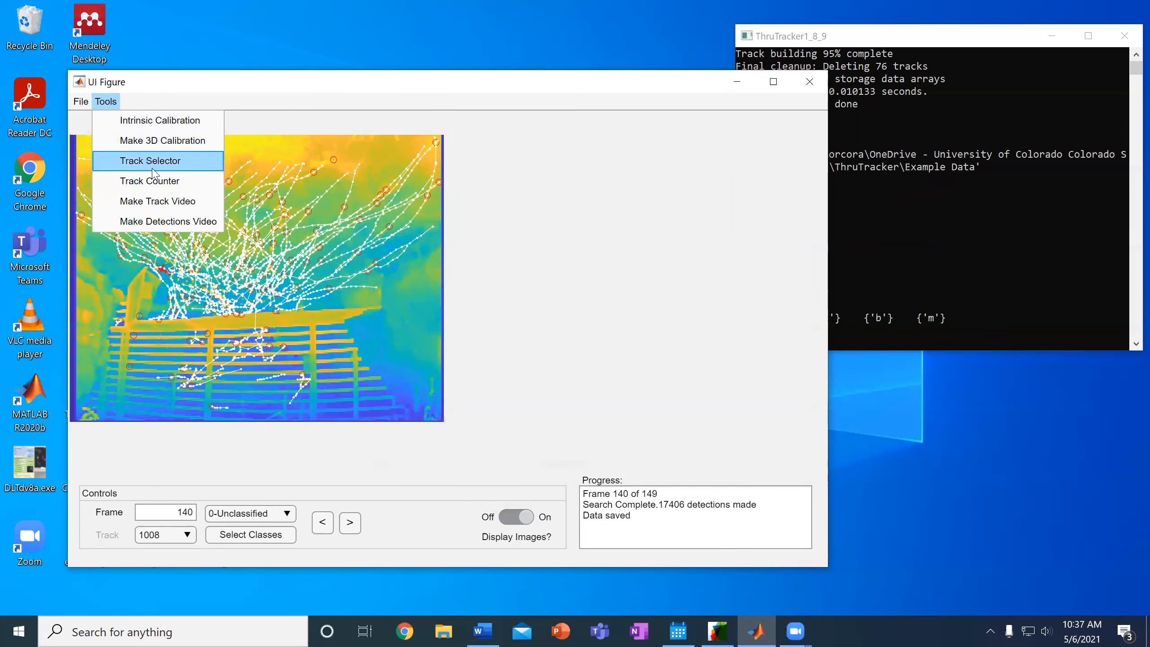
Draw a Track Counter rectangle around the exit area above the roost
click(167, 183)
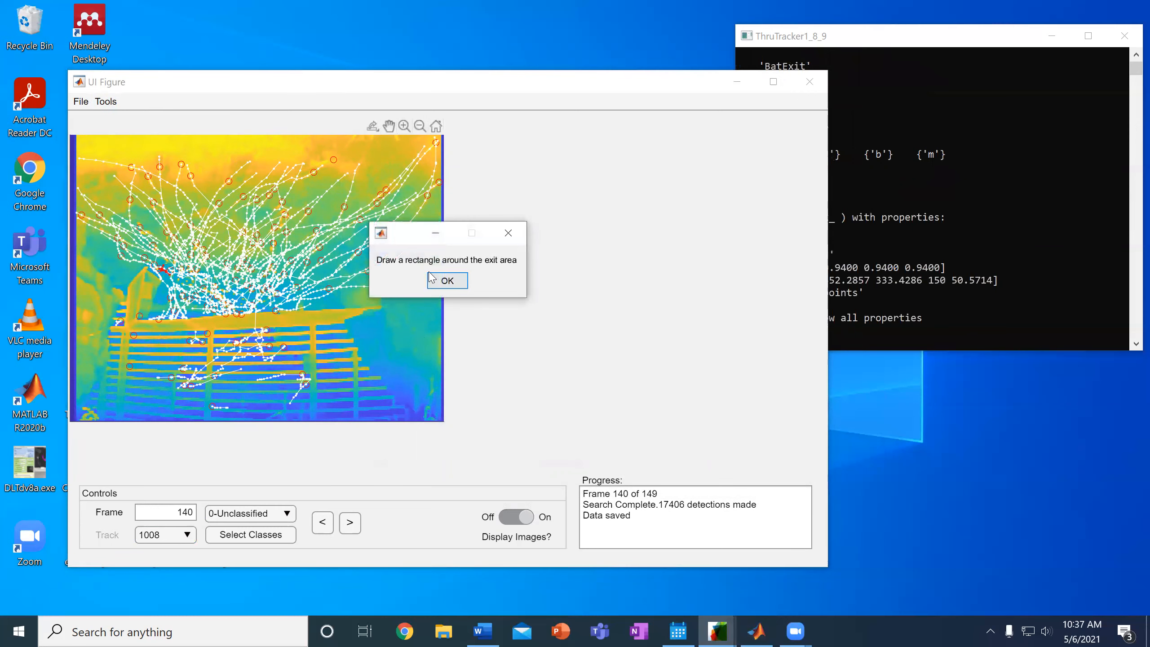
click(452, 283)
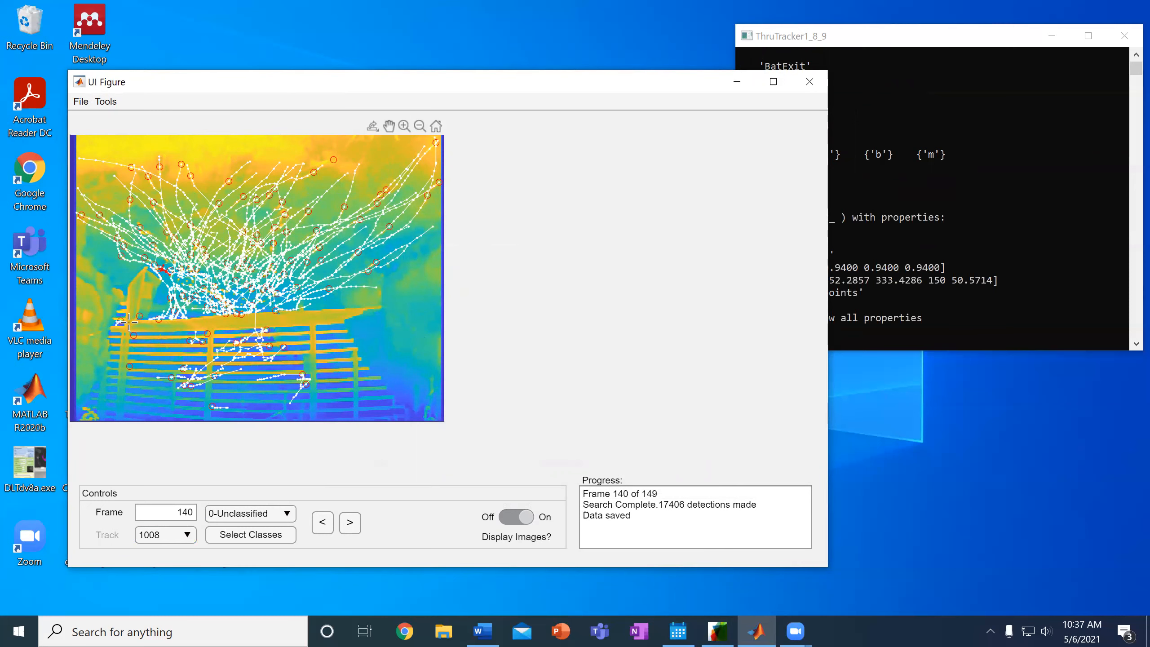
drag(125, 322, 386, 206)
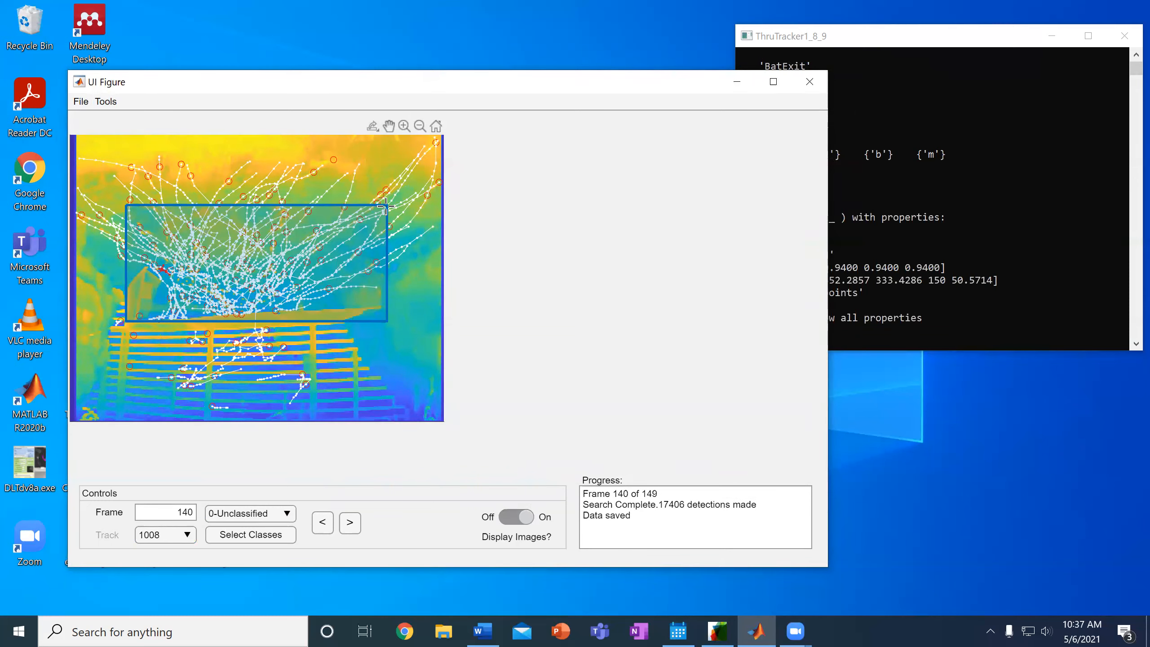
drag(385, 205, 385, 206)
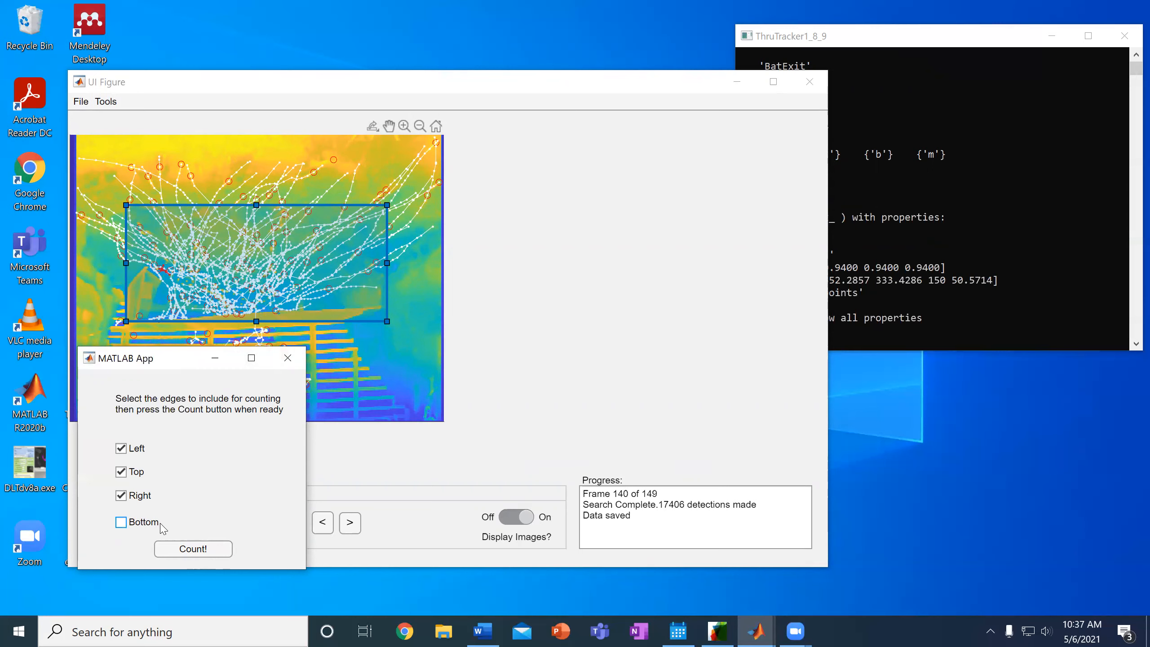
Count 438 exits and 8 re-entries without saving a spreadsheet, then close the plot
click(196, 548)
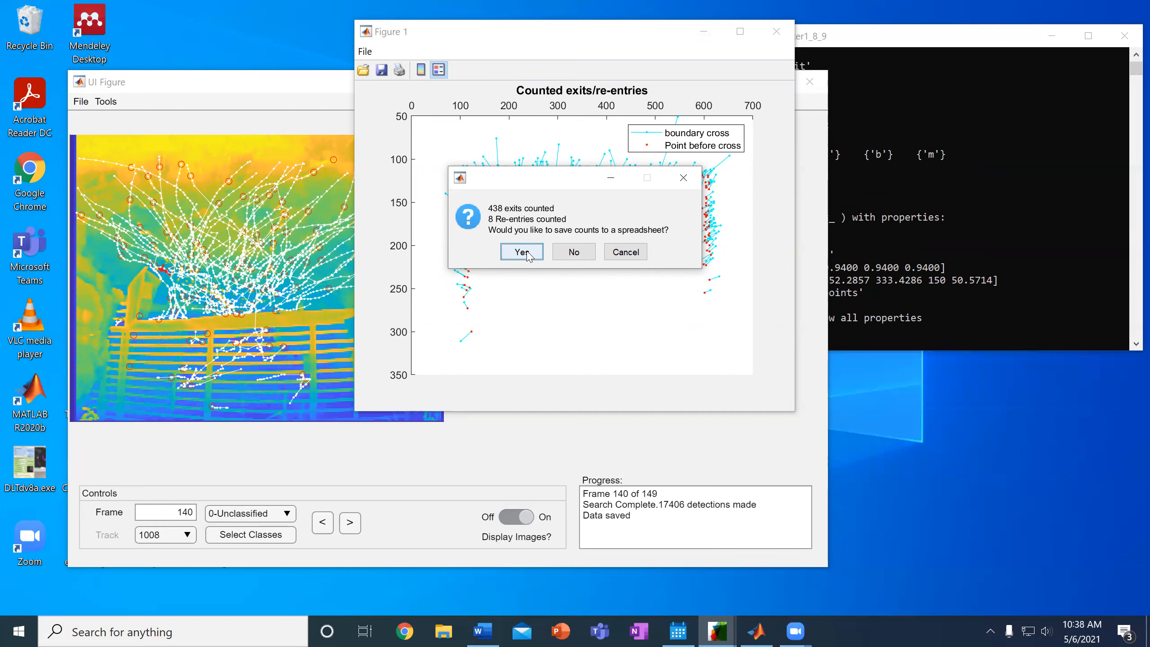
click(587, 256)
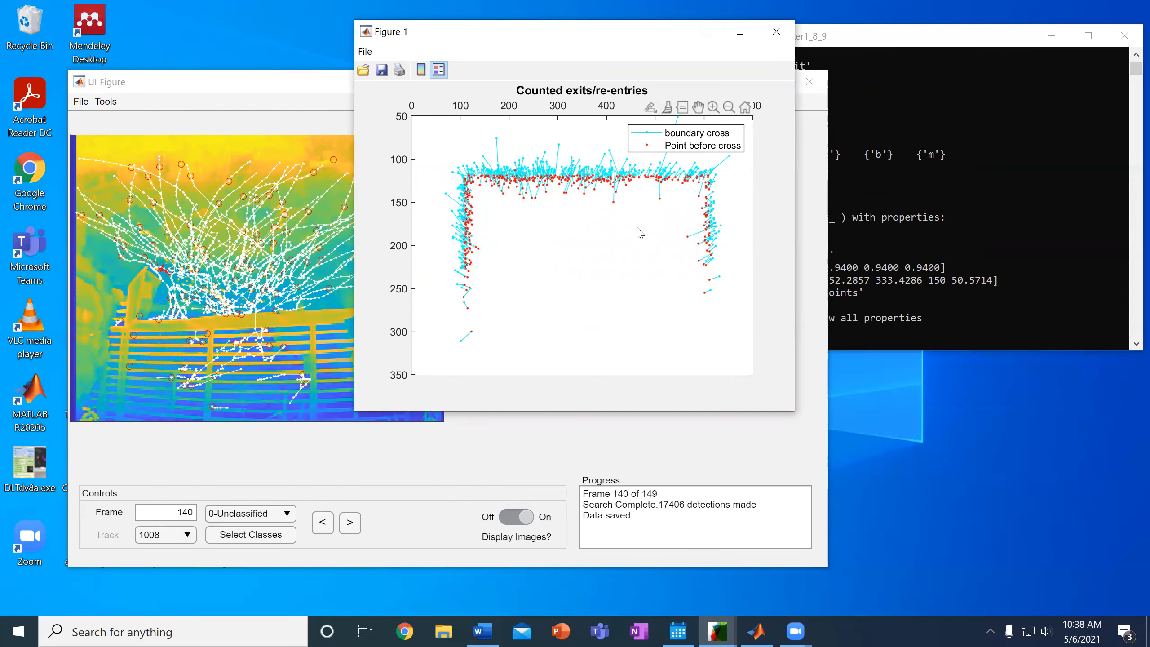
click(783, 36)
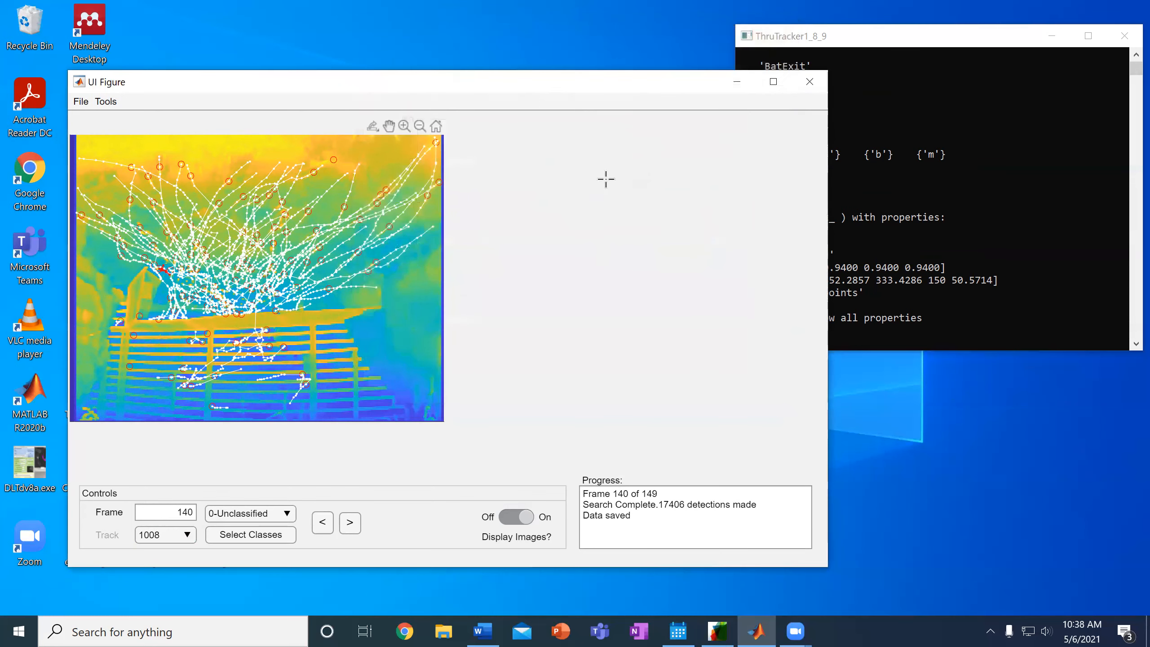
Create a detections overlay video with Make Detections Video and close its preview
click(107, 102)
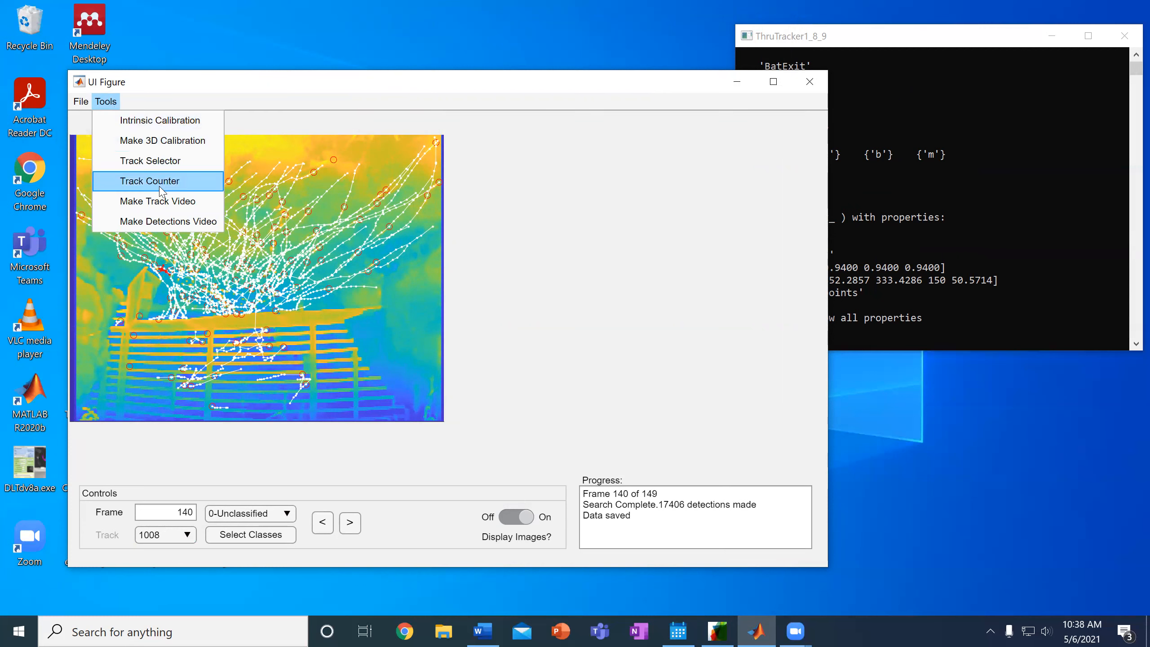
click(182, 222)
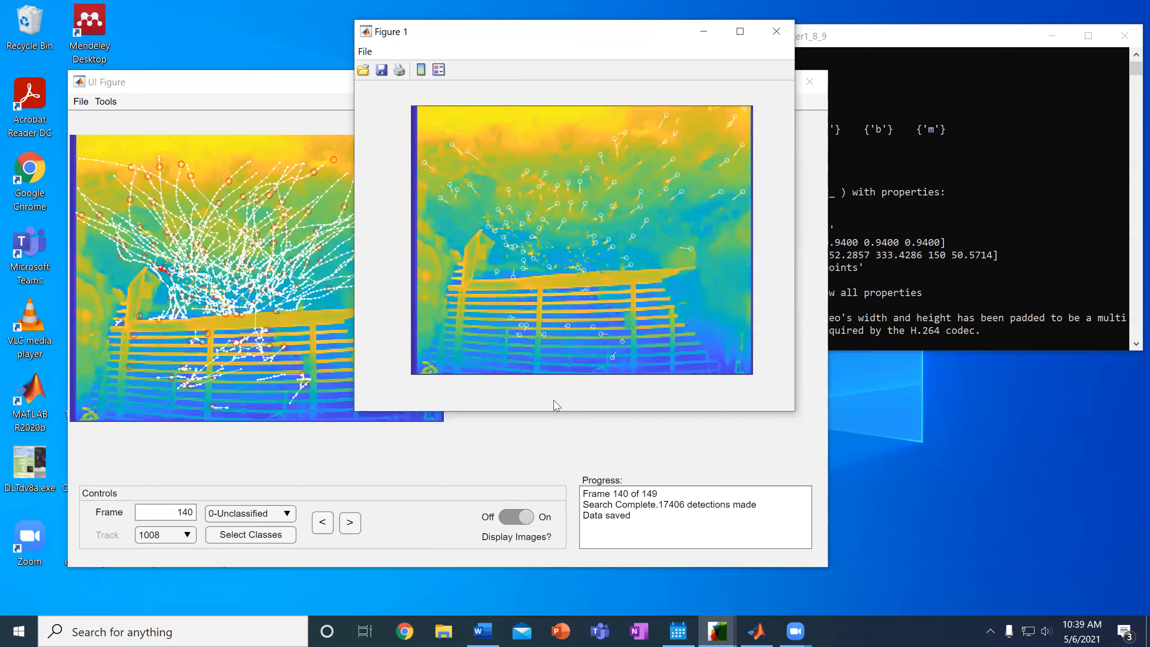
mouse_move(569, 221)
mouse_move(522, 132)
click(788, 37)
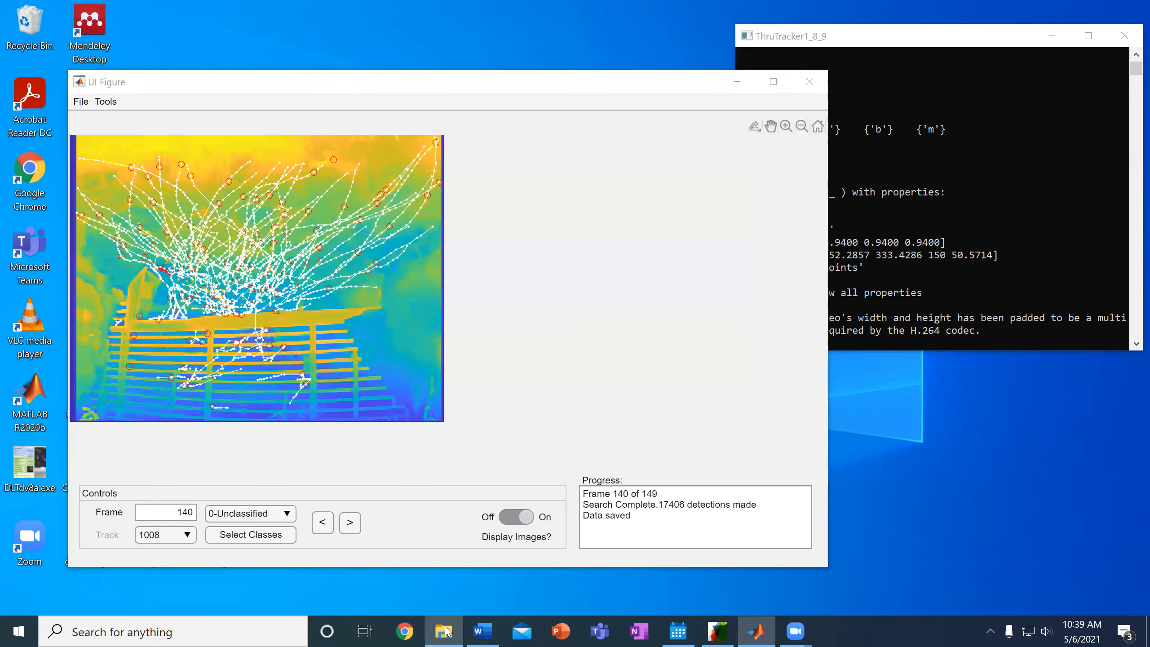
Open the folder of the recent BatExit.mp4 and play BatExit_detections2.mp4
click(444, 630)
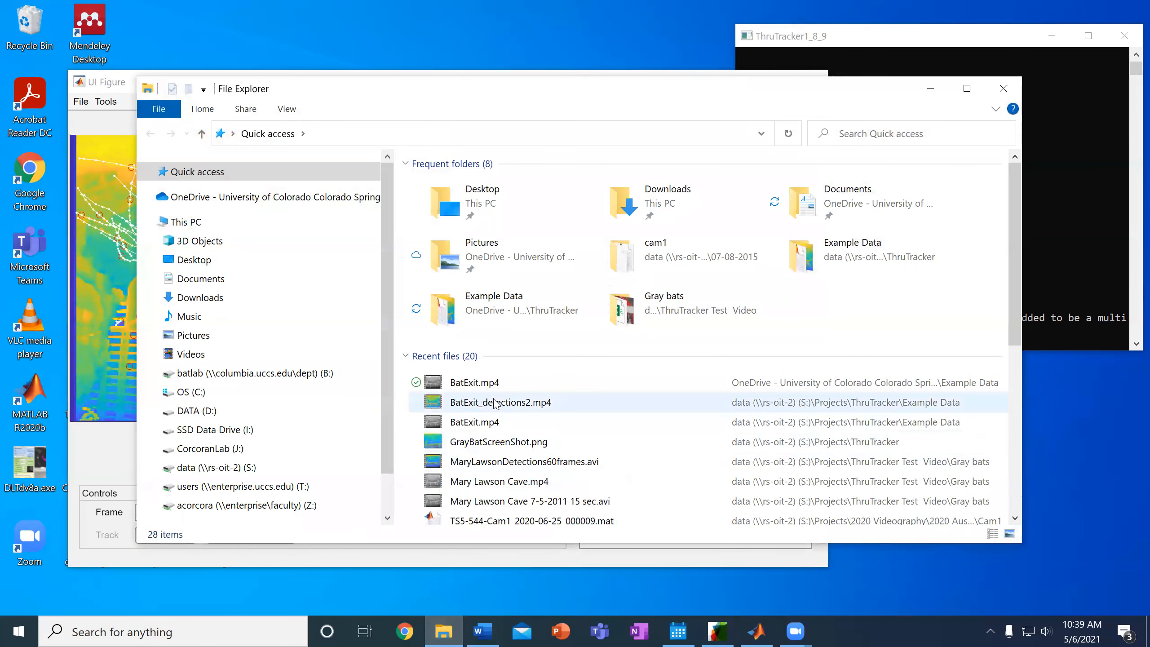
right_click(487, 388)
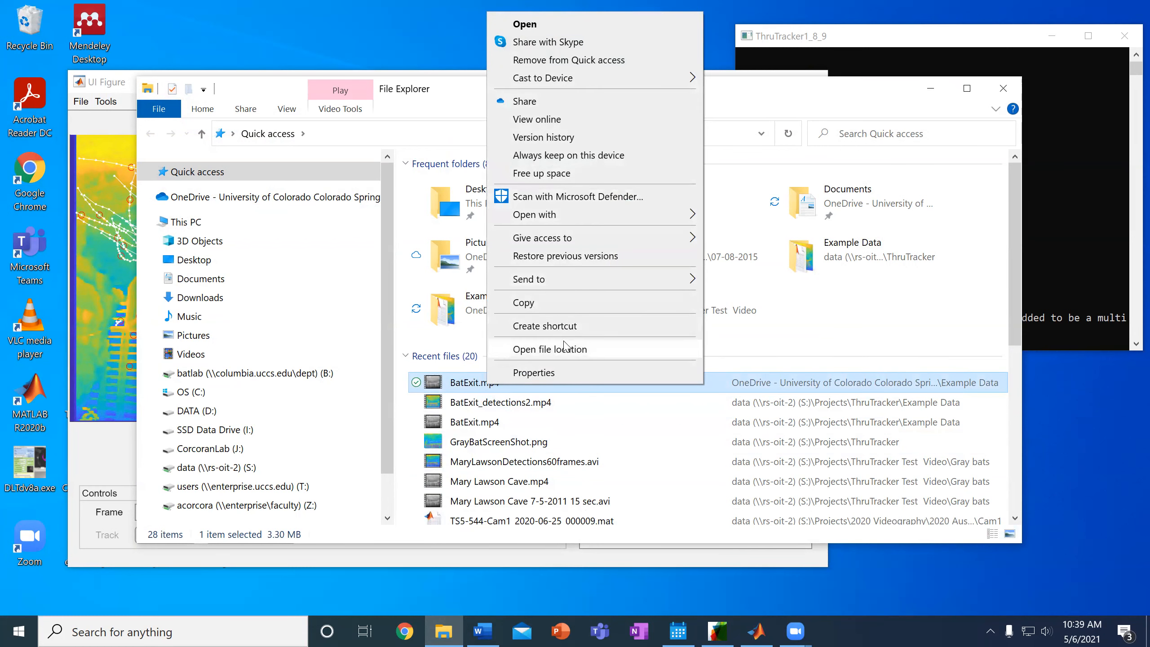
click(566, 352)
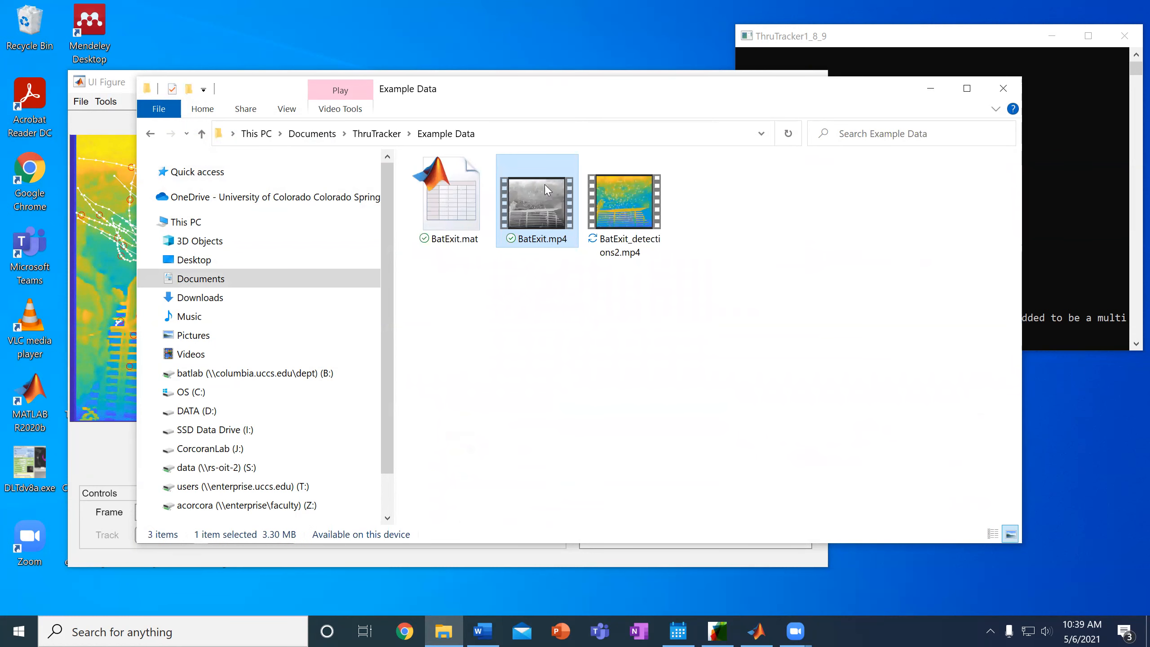
click(620, 224)
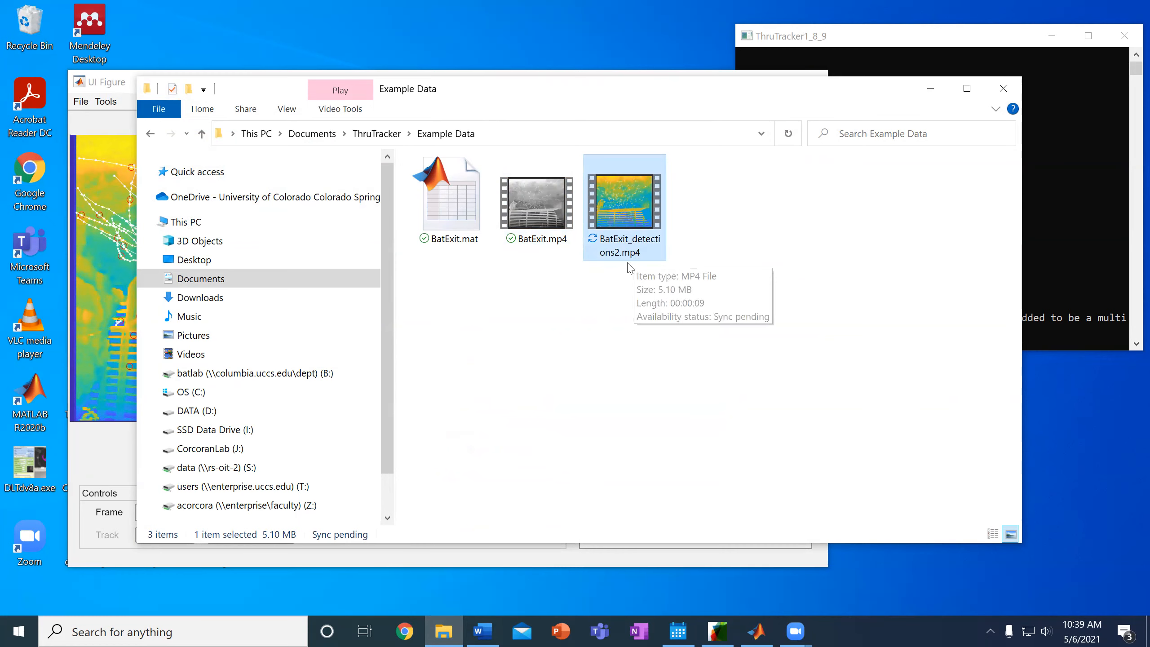
double_click(627, 221)
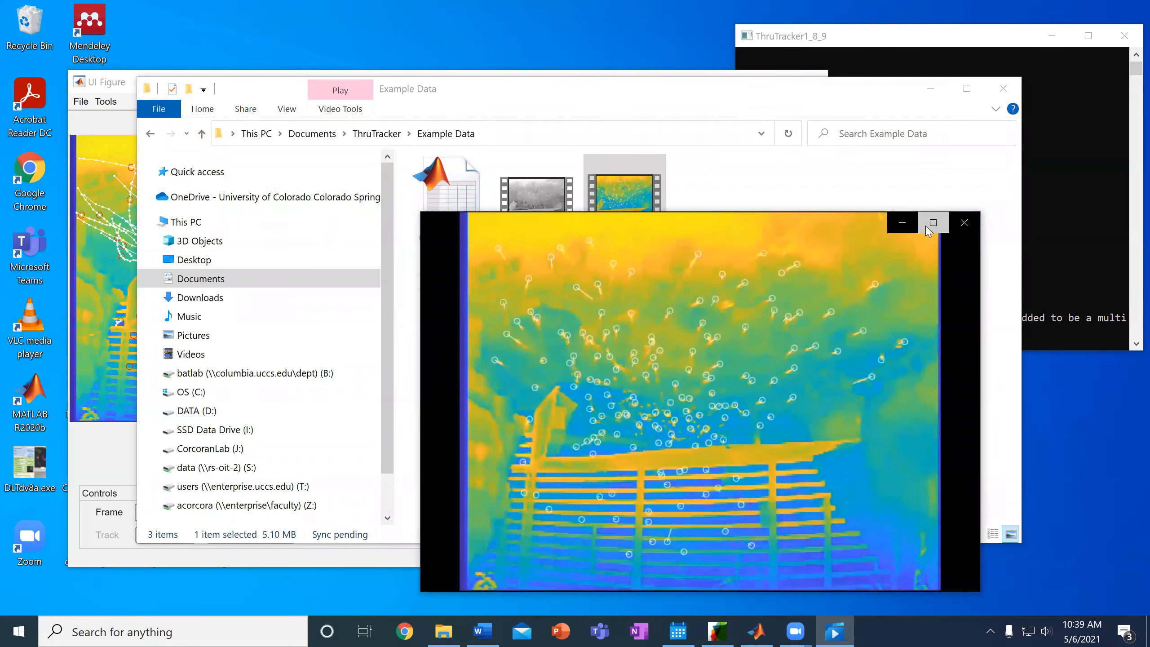
click(932, 223)
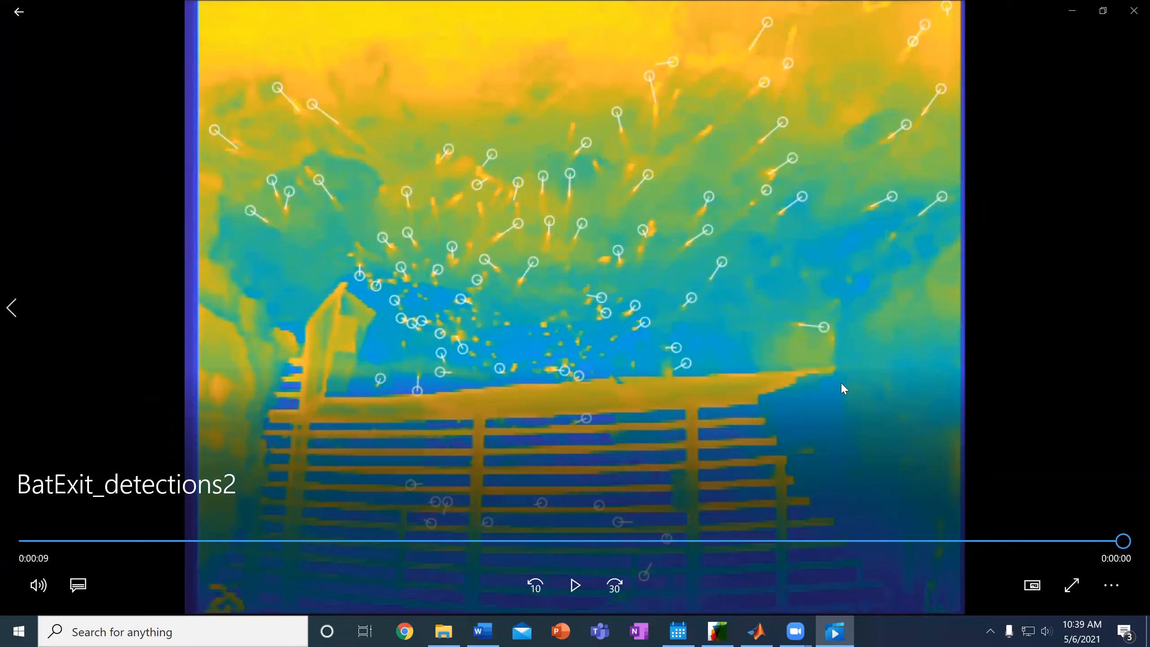
click(1133, 10)
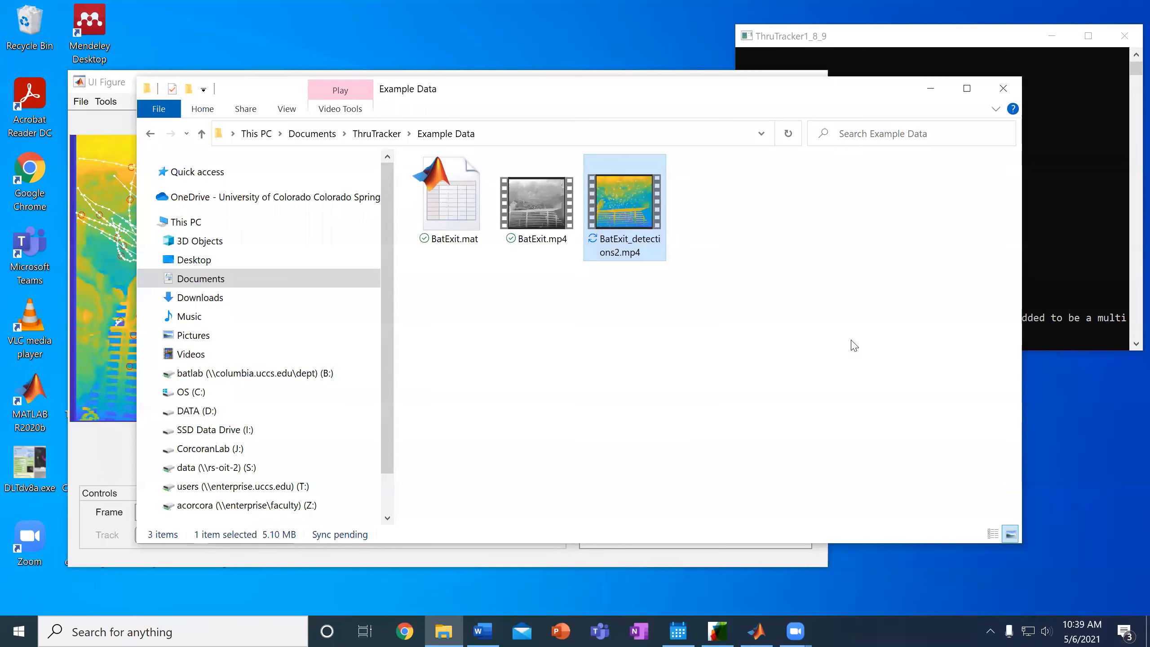